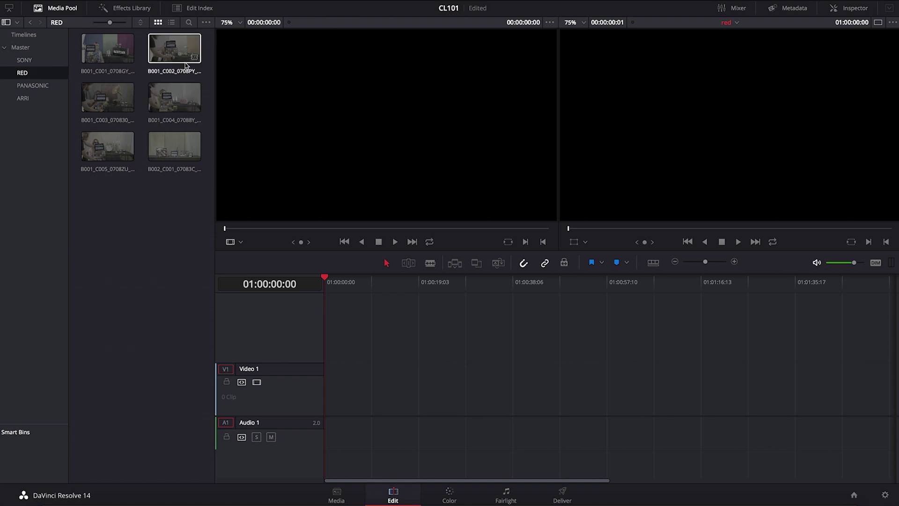
Place the RED clip B001_C005_0708ZU_001 at the start of Video 1 and move the playhead to 01:00:08:07.
click(102, 148)
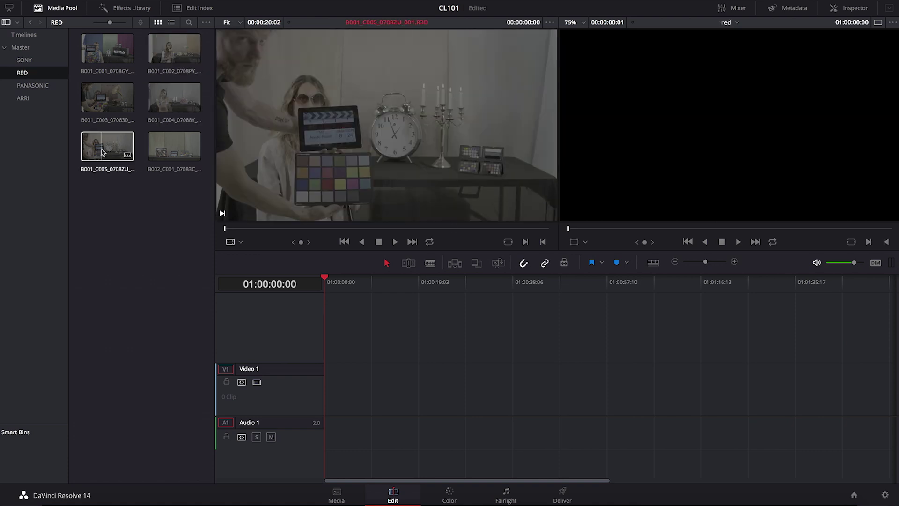
drag(102, 148, 326, 401)
click(370, 283)
drag(370, 283, 366, 286)
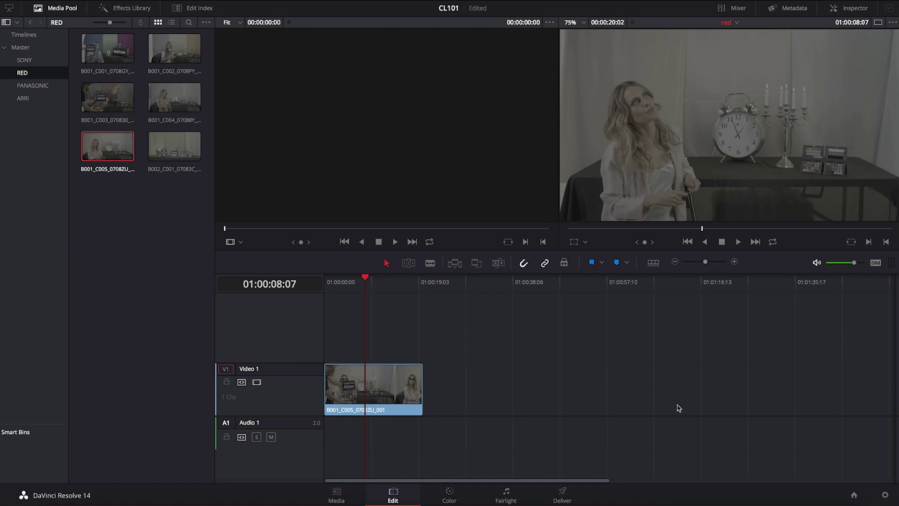
In the project's Camera RAW settings, set the RAW profile to RED and the bit depth to 16.
click(886, 496)
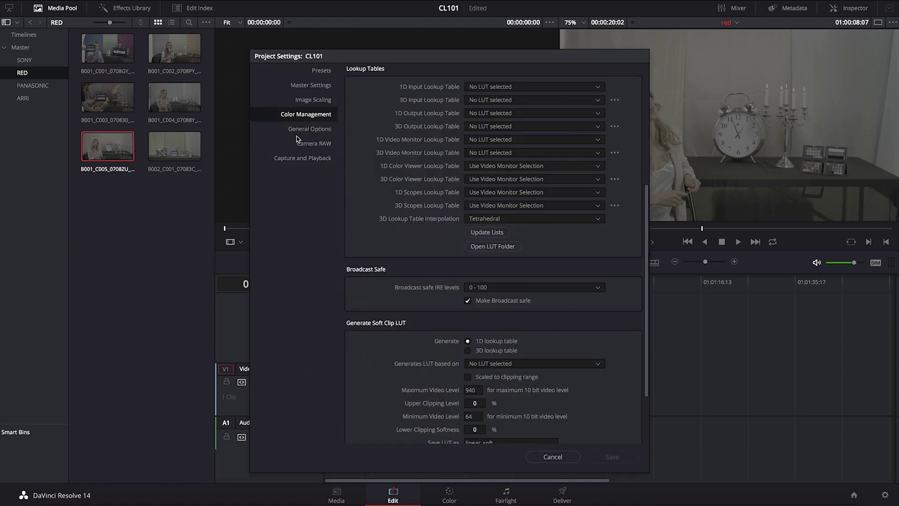
click(310, 147)
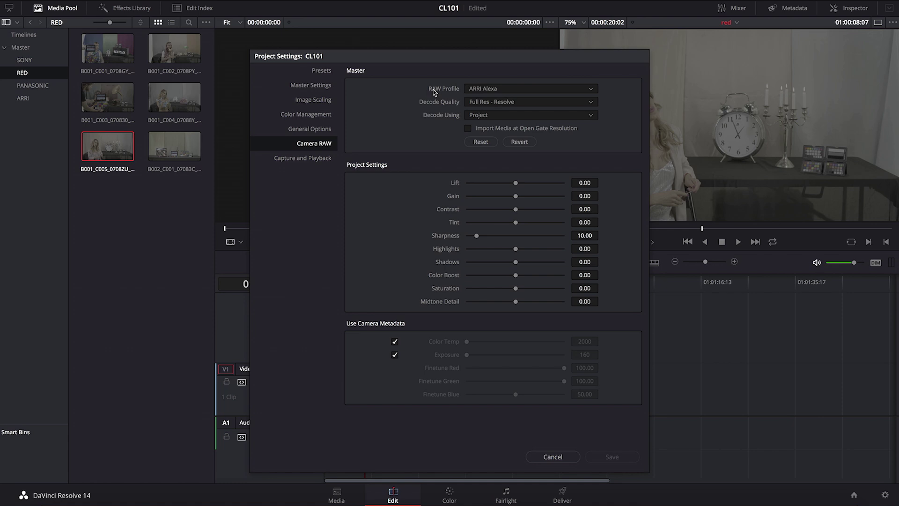
click(592, 91)
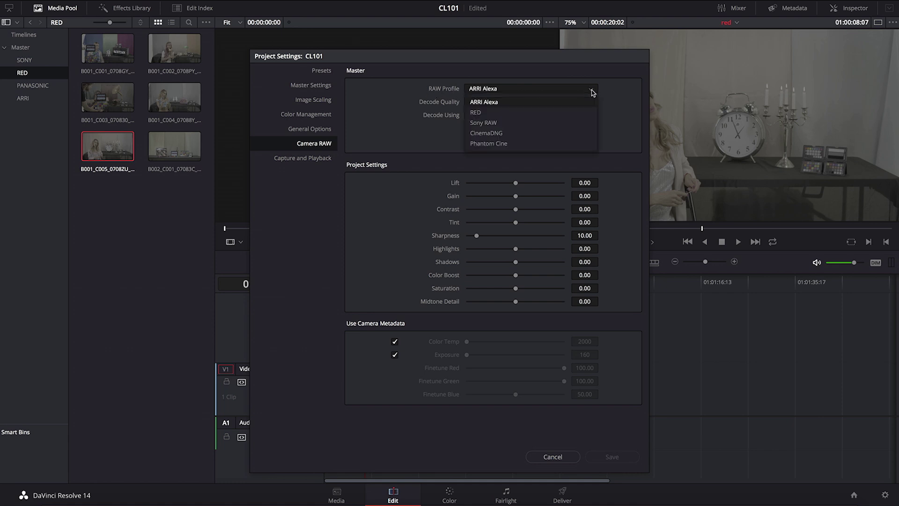
click(582, 113)
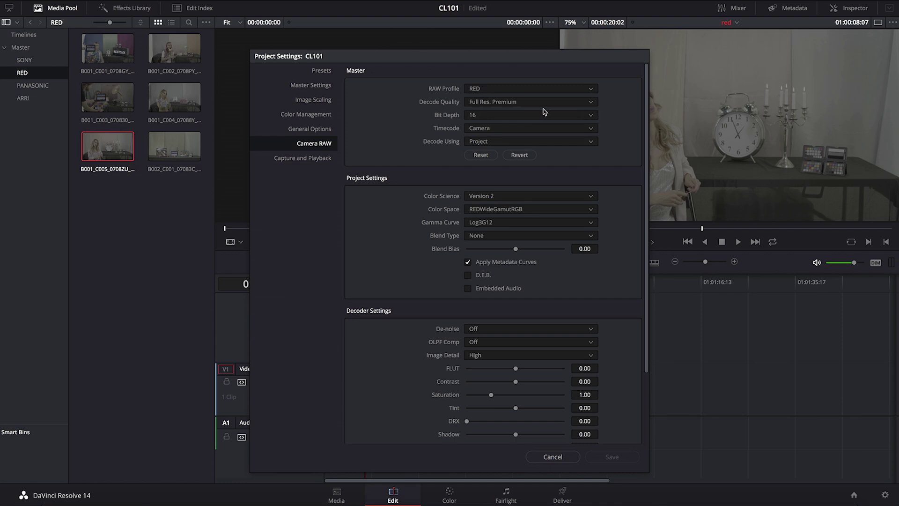
click(589, 115)
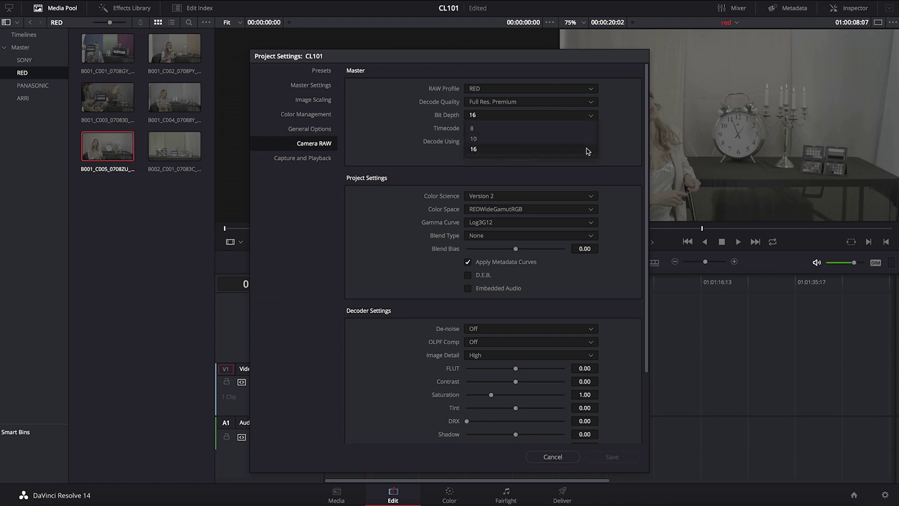
click(588, 151)
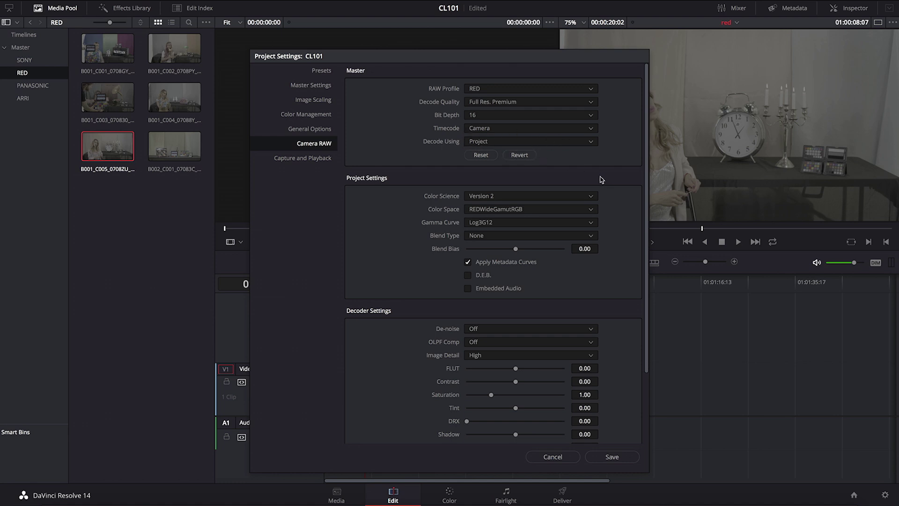
Set the RED color science to Version 2, color space to REDWideGamutRGB and gamma curve to Log3G10, and save the project settings.
click(590, 196)
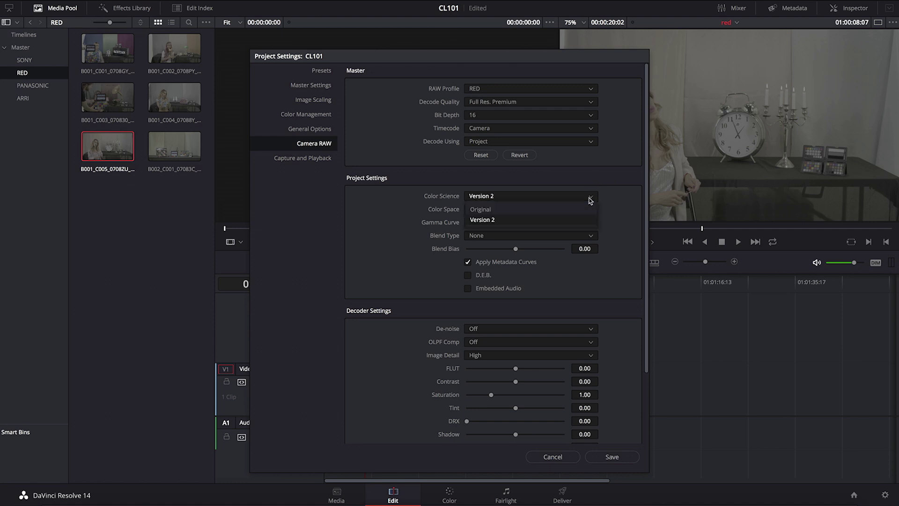
click(576, 219)
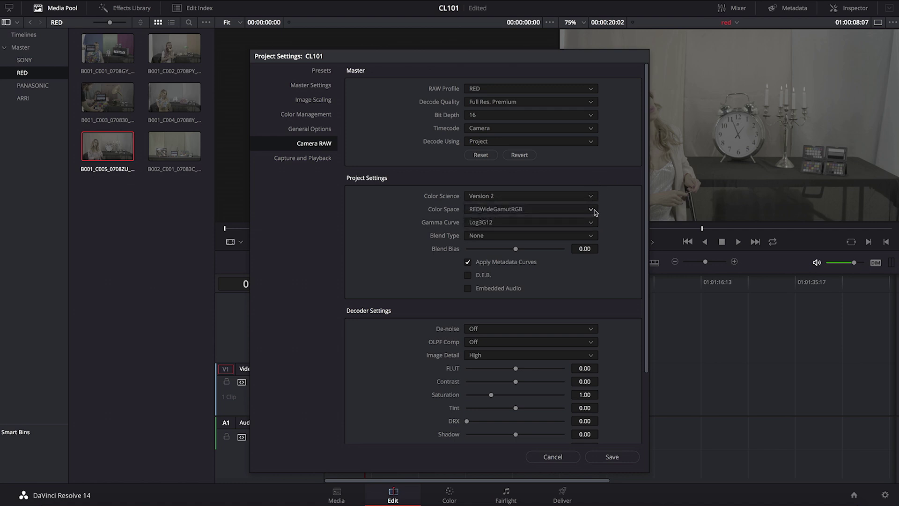
click(587, 210)
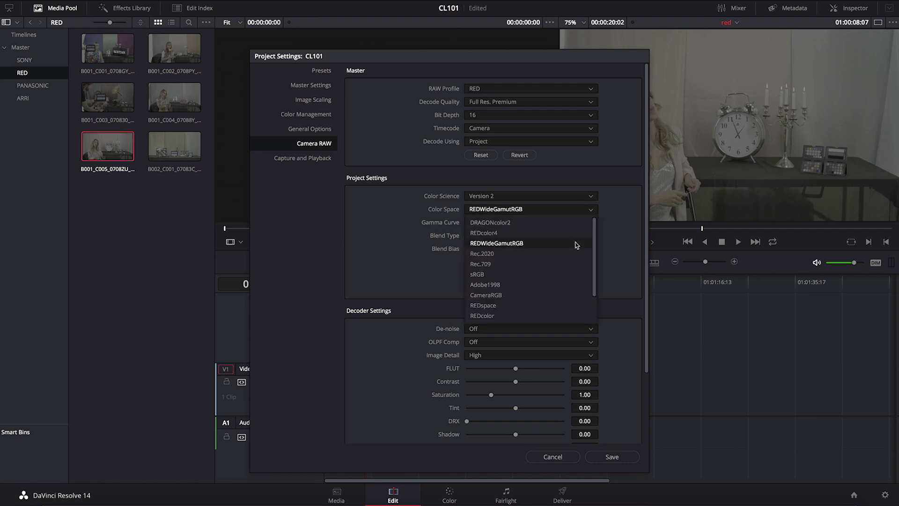
click(576, 244)
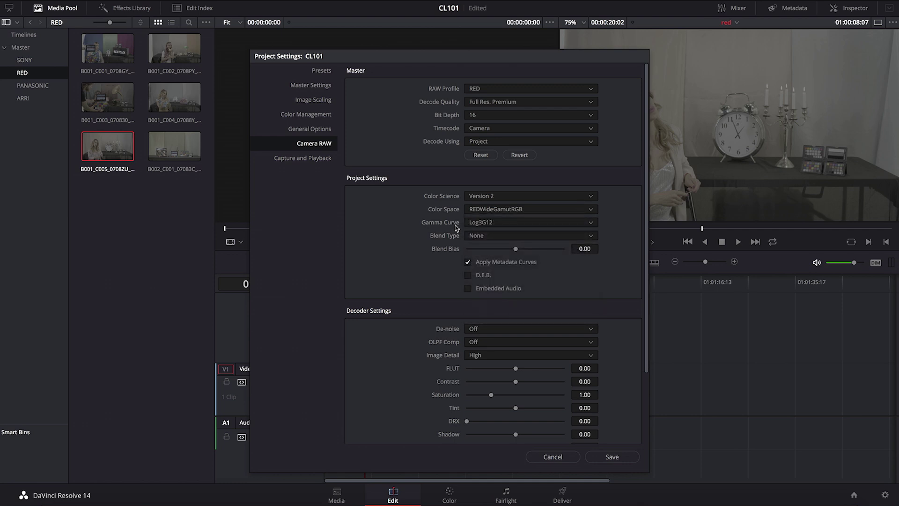
click(519, 226)
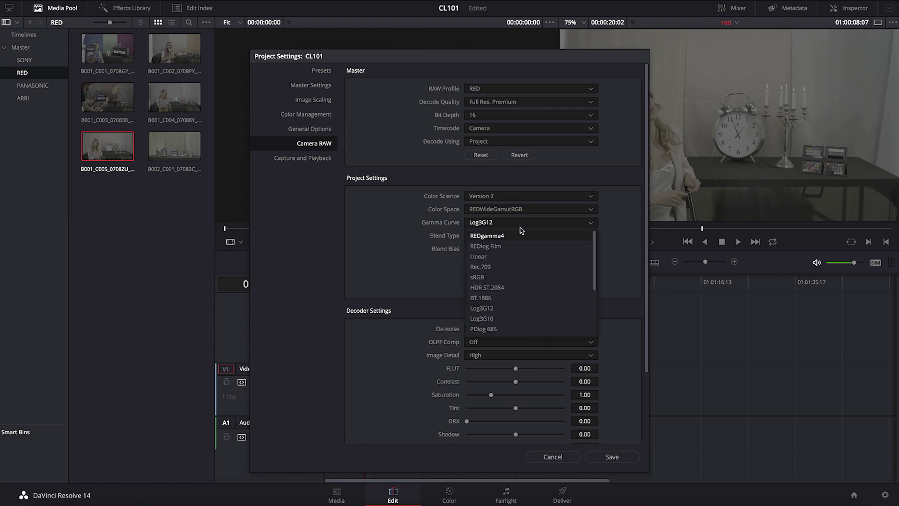
click(490, 322)
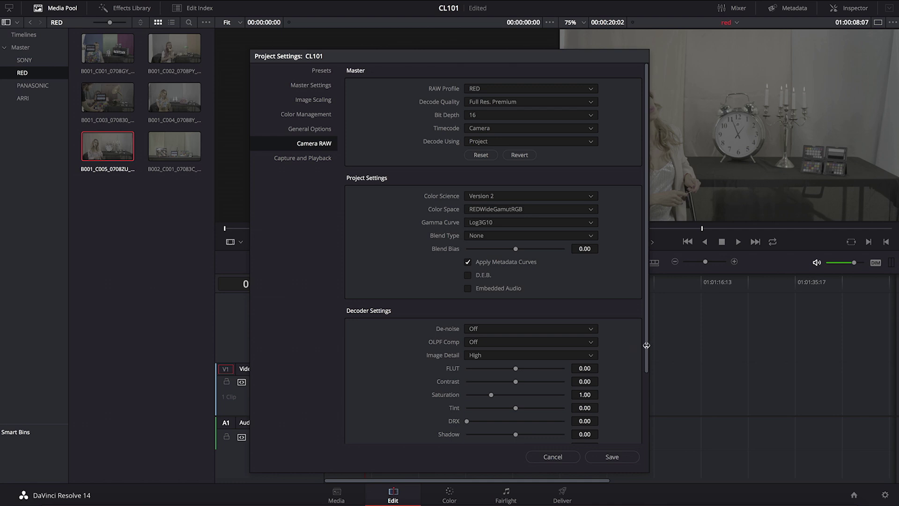
drag(646, 349, 655, 445)
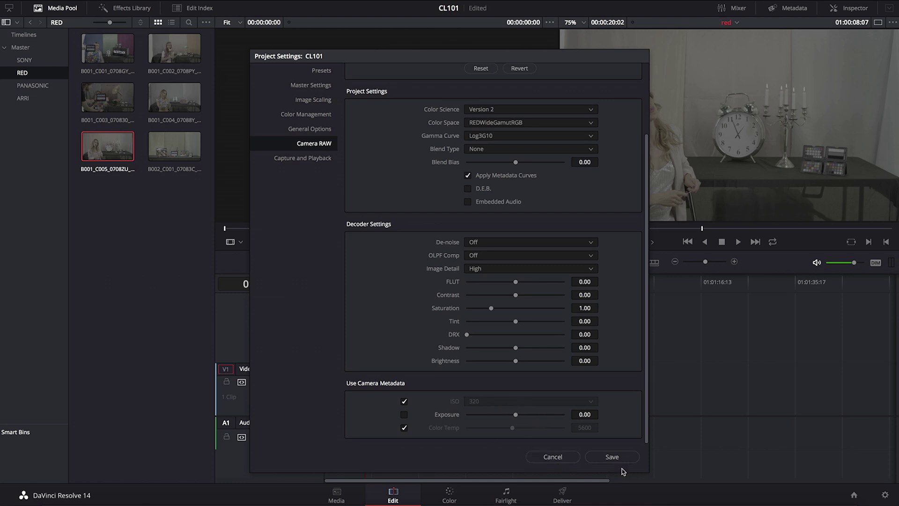
click(613, 457)
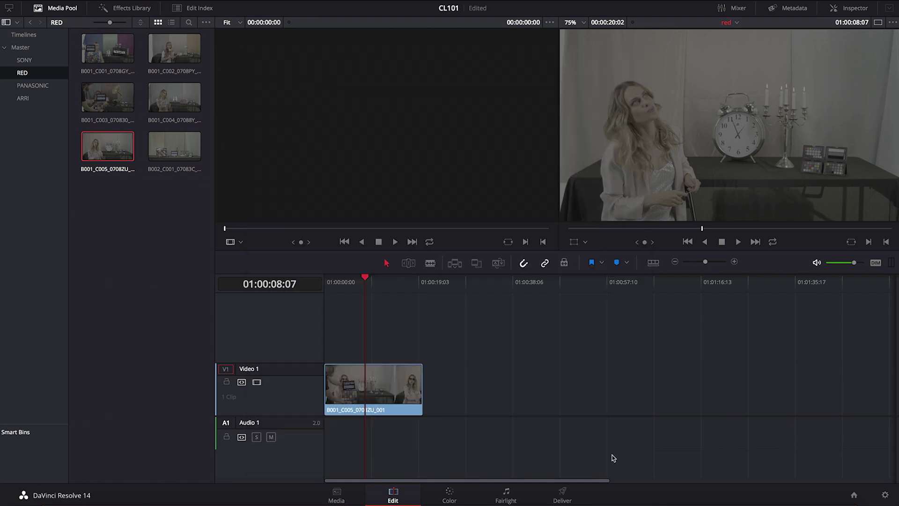
At 01:00:08:14, add a second serial node to the clip on the Color page and apply the ColourLab effect to it.
drag(366, 281, 368, 288)
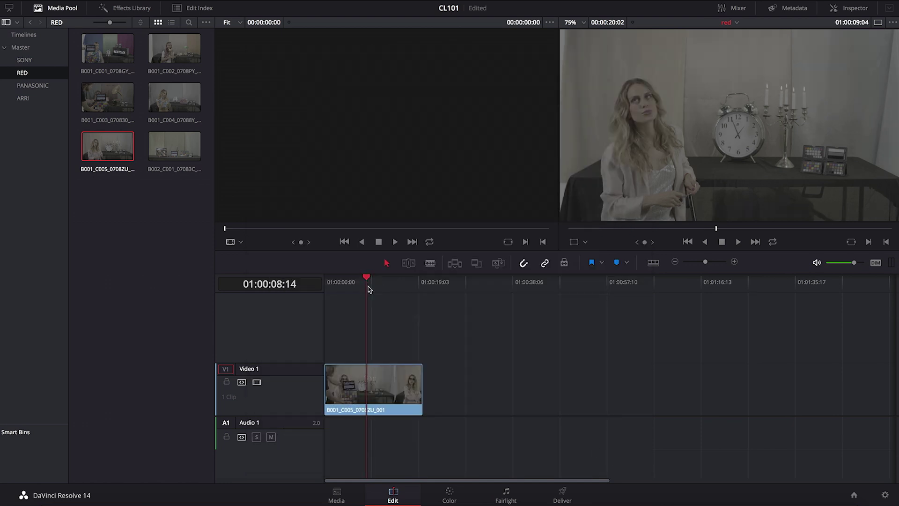
click(448, 499)
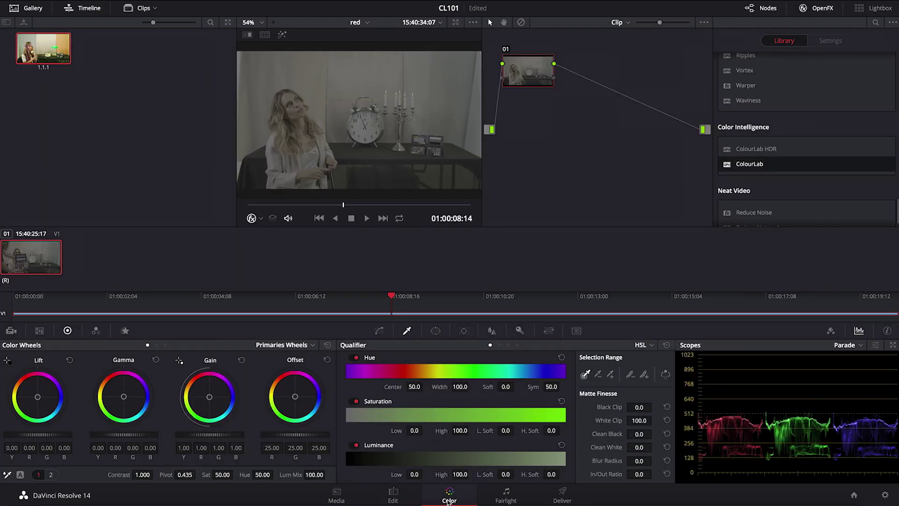
key(alt+s)
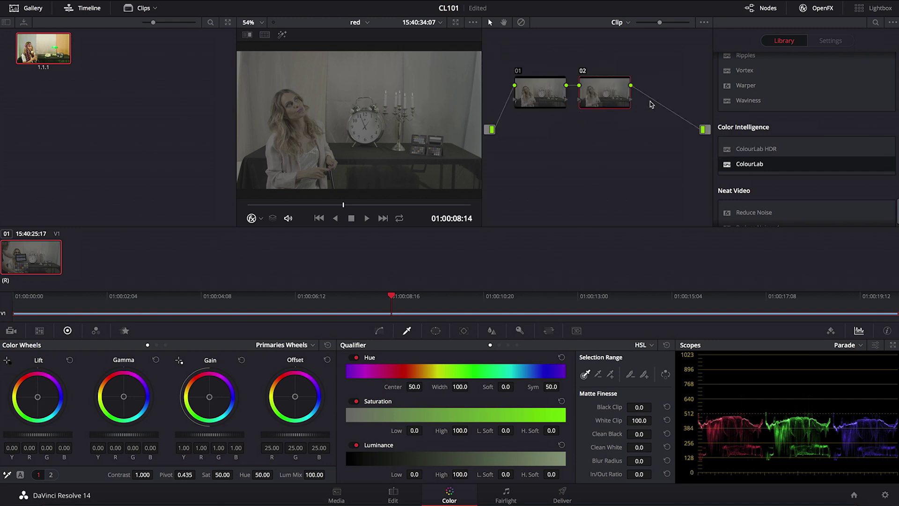
drag(748, 164, 606, 97)
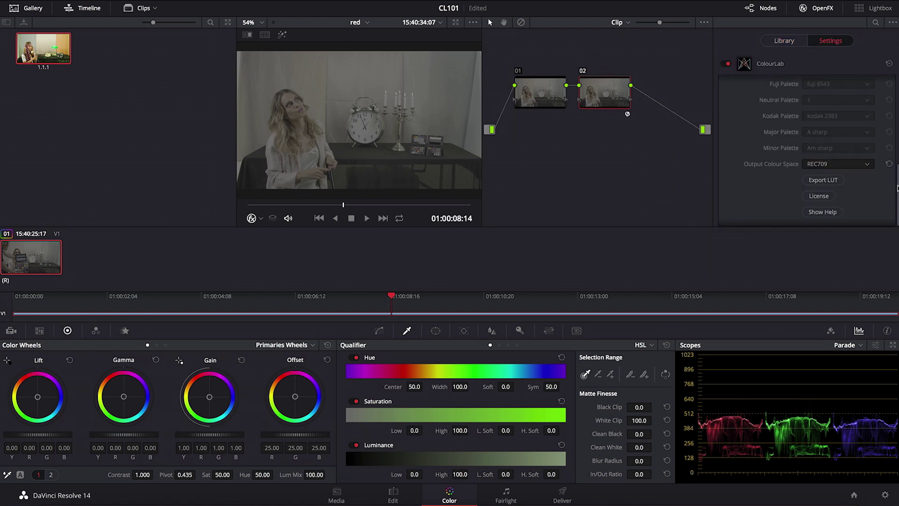
Set the ColourLab effect's input profile to Red IPP2.
scroll(862, 162, up, 10)
click(868, 89)
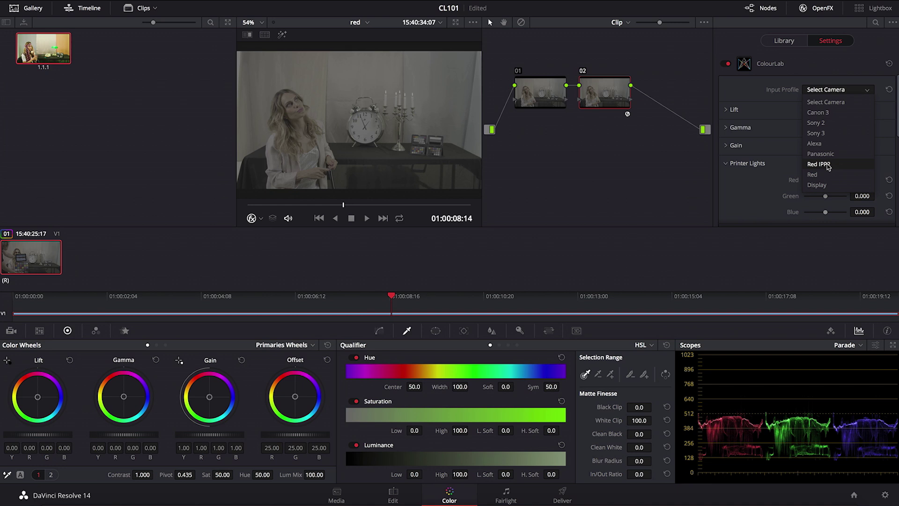
click(828, 164)
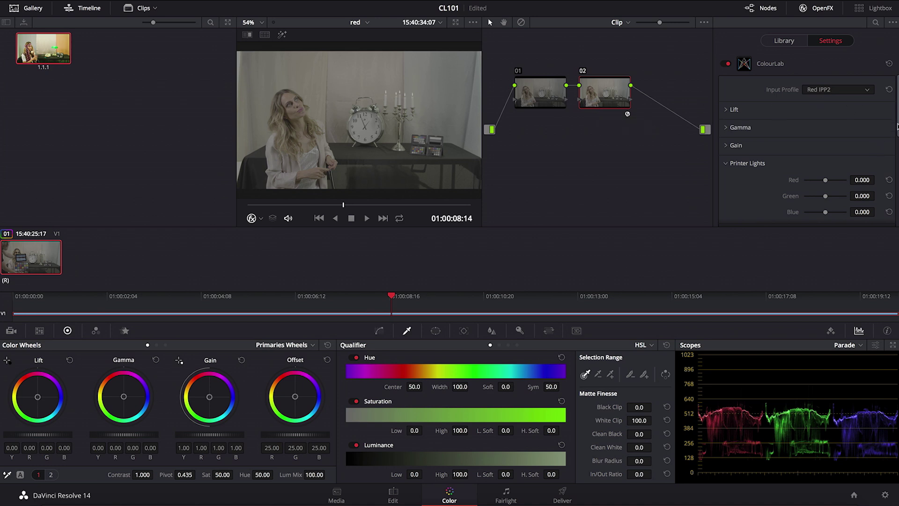
Set ColourLab's contrast option to S Contrast and its palette option to Neutral.
scroll(898, 131, down, 5)
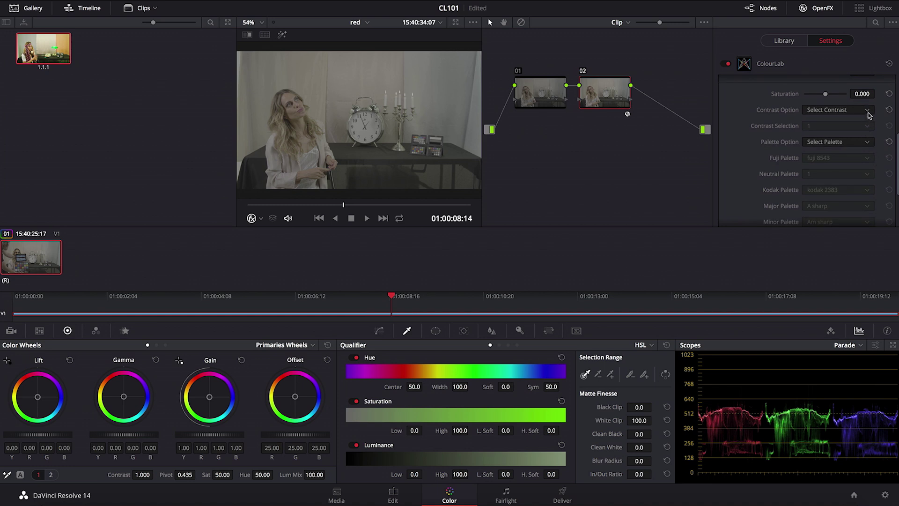
click(868, 111)
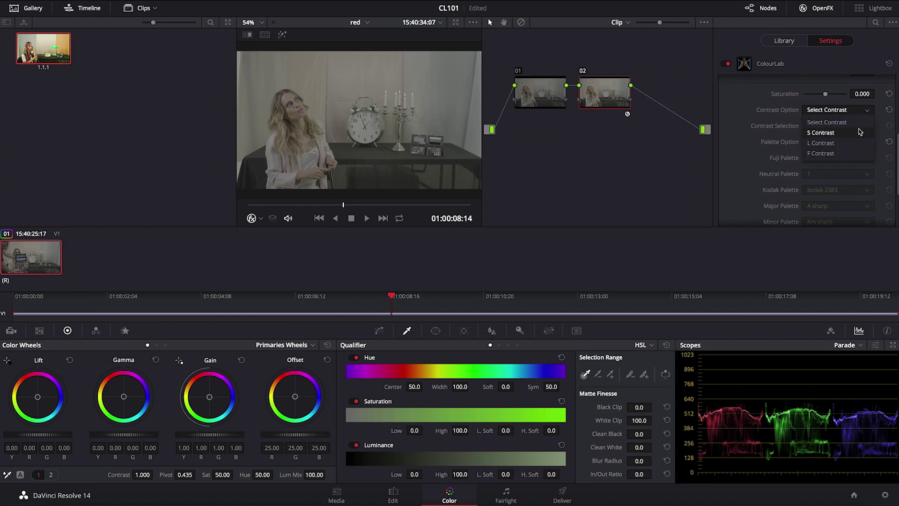
click(860, 132)
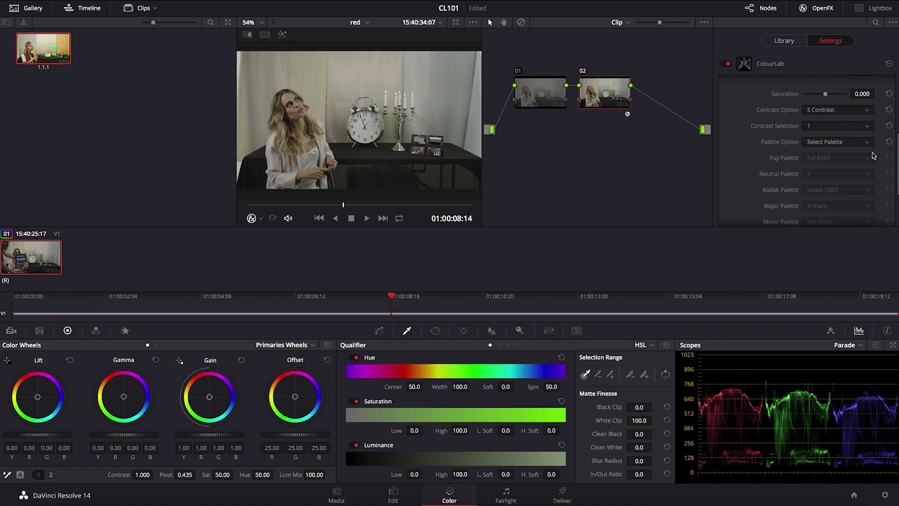
click(868, 143)
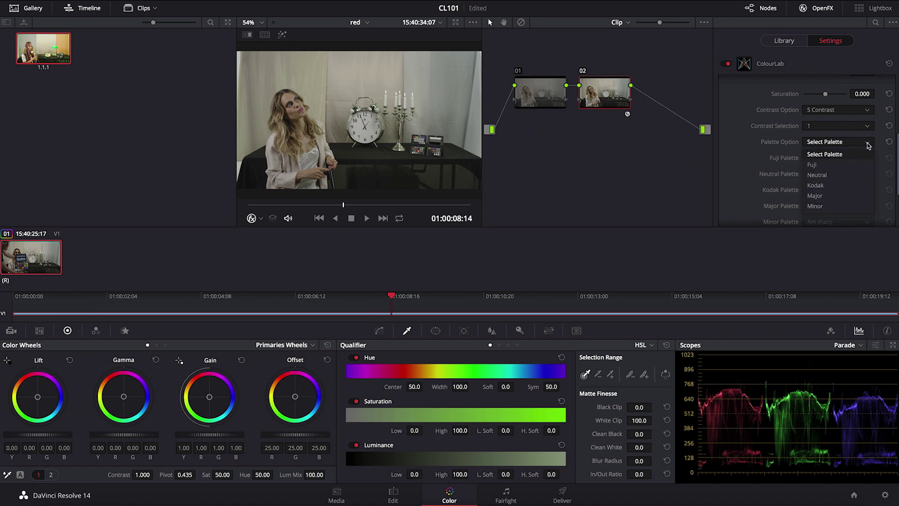
click(861, 177)
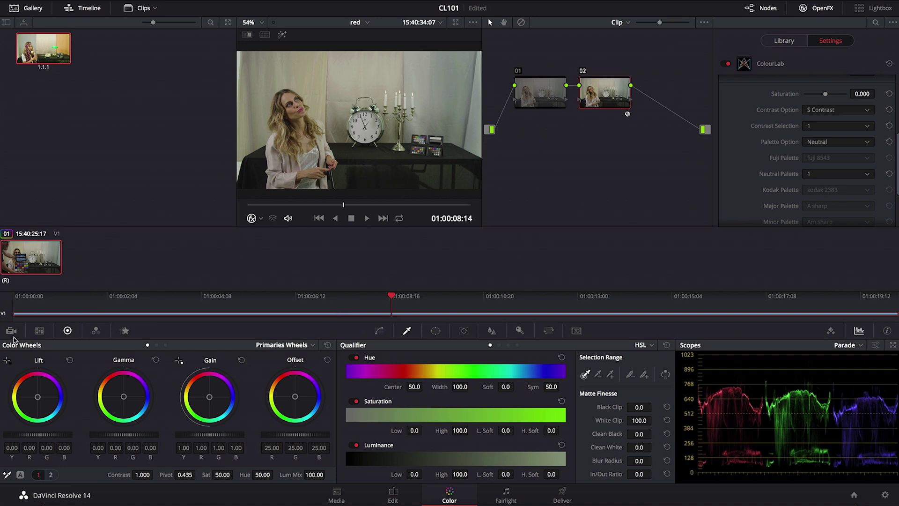
Switch the clip's Camera Raw decoding from the project settings to Clip and look through the available ISO values.
click(11, 332)
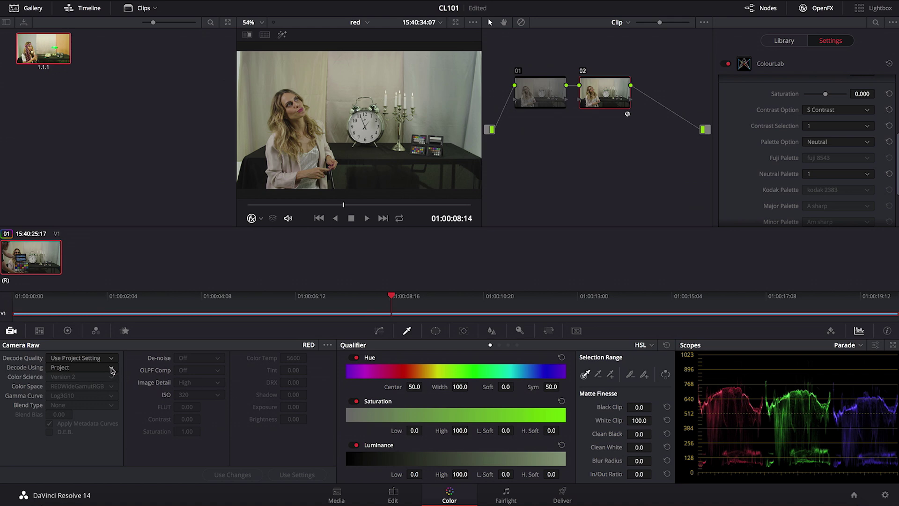
click(111, 368)
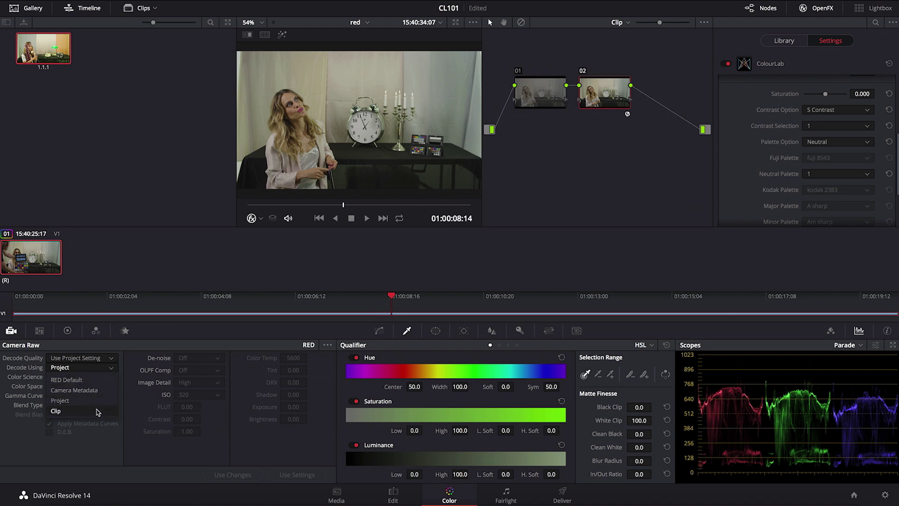
click(97, 411)
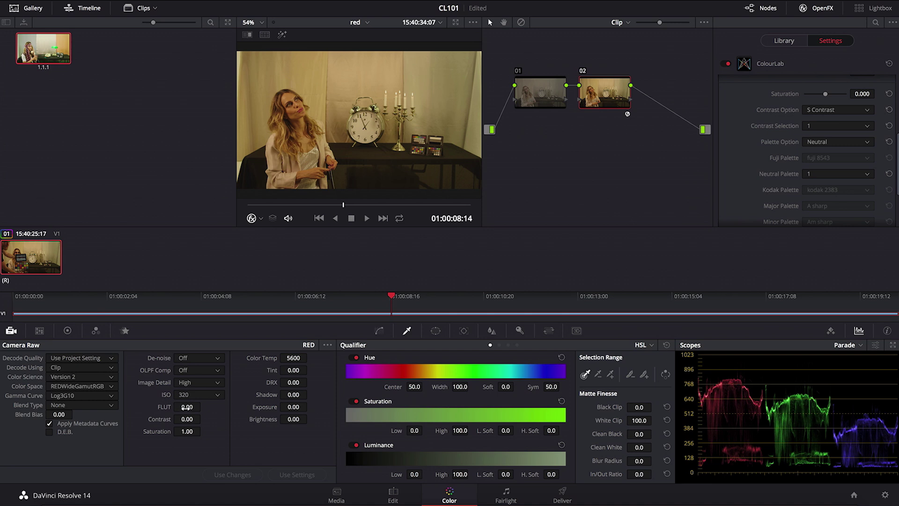
click(219, 397)
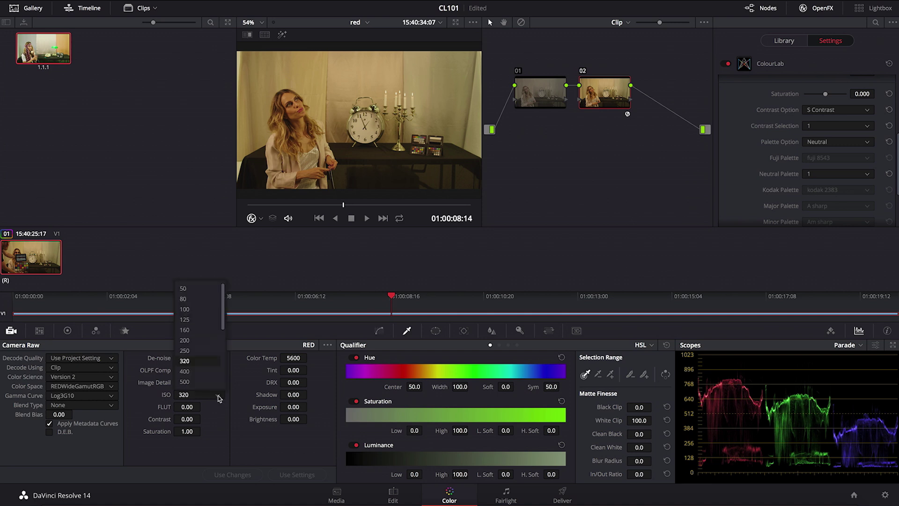
click(224, 420)
Set the clip's Camera Raw color temperature to 3200.
click(297, 359)
key(BackSpace)
key(BackSpace)
key(BackSpace)
key(BackSpace)
text(3200)
key(Return)
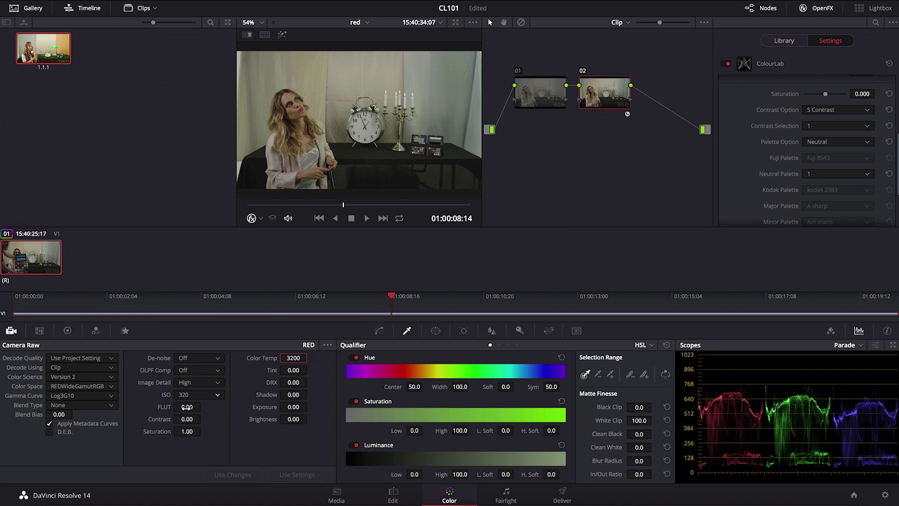
Brighten the clip by raising its Camera Raw FLUT value to 0.95.
drag(184, 409, 236, 409)
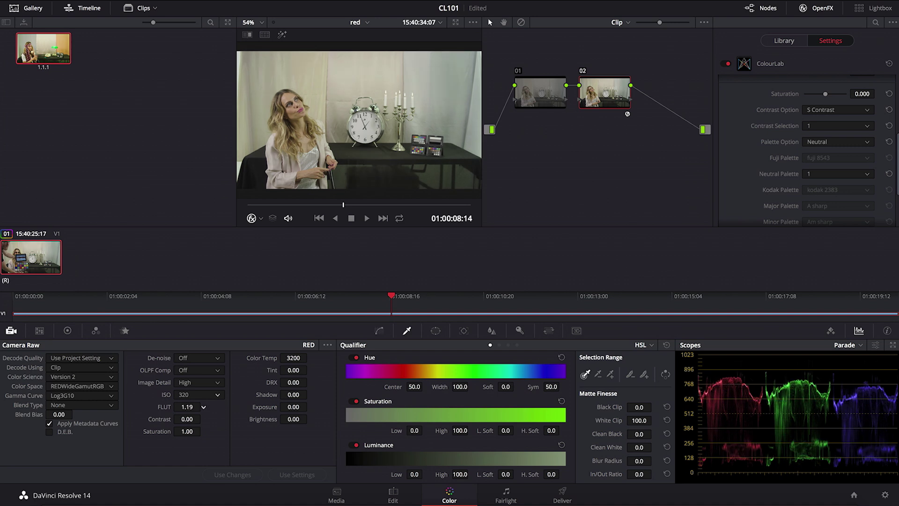
drag(234, 409, 185, 407)
drag(192, 406, 191, 406)
click(67, 332)
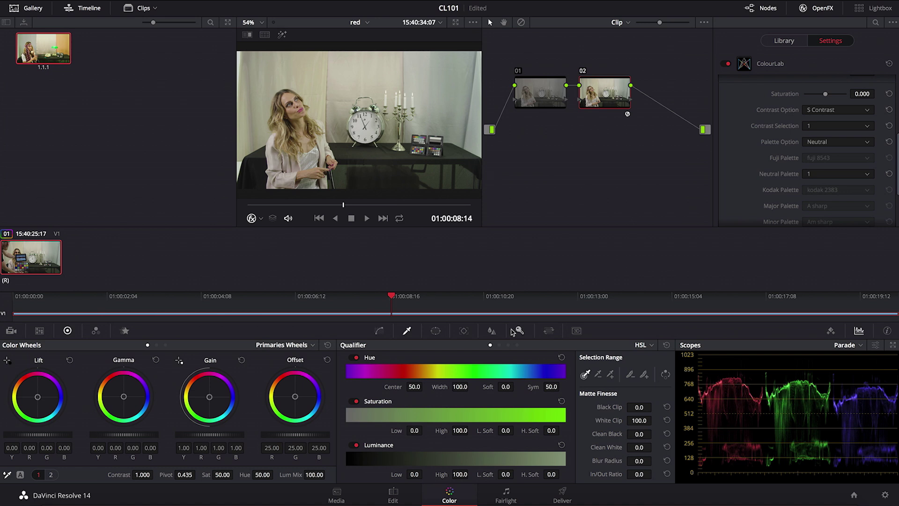
click(10, 331)
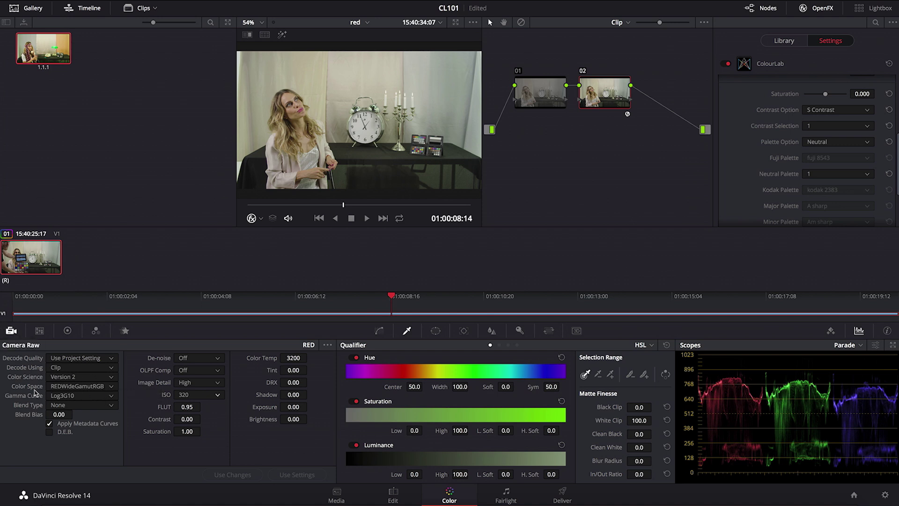
Set the clip's Camera Raw color space to DRAGONcolor2 and its gamma curve to REDlog Film.
click(112, 386)
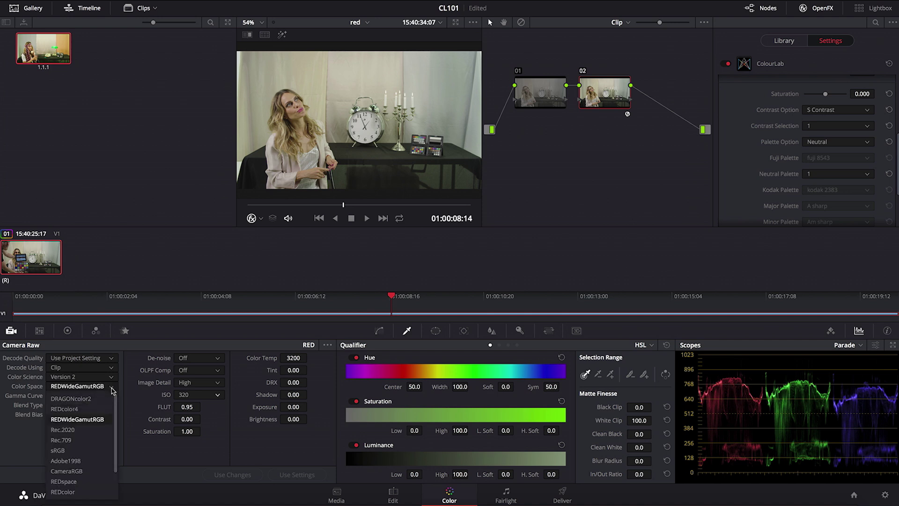
click(98, 399)
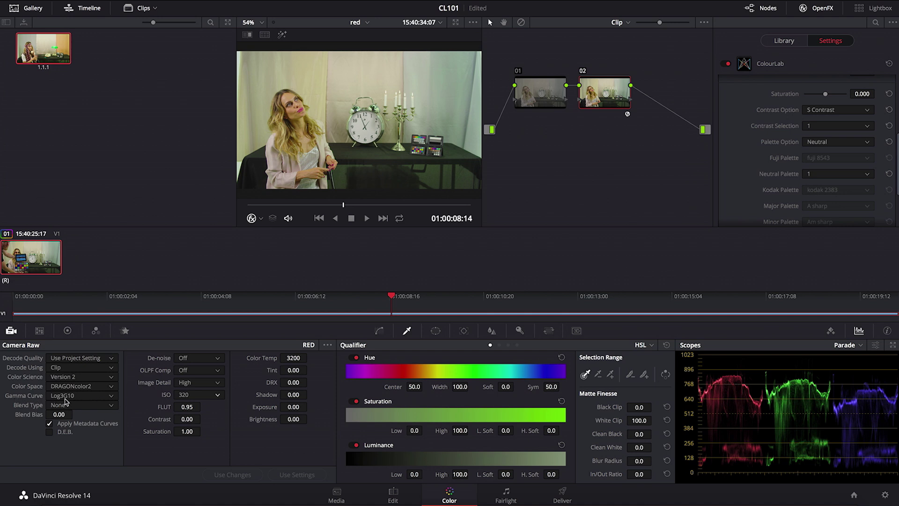
click(111, 397)
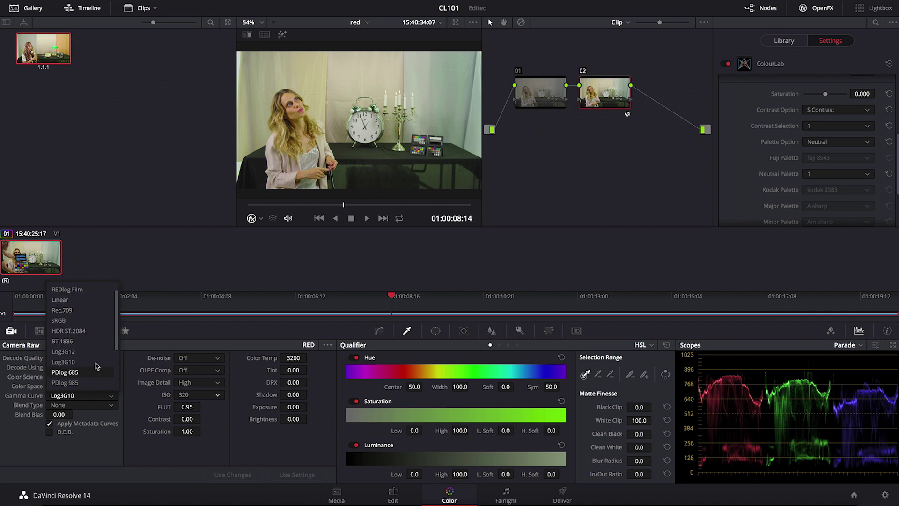
click(82, 291)
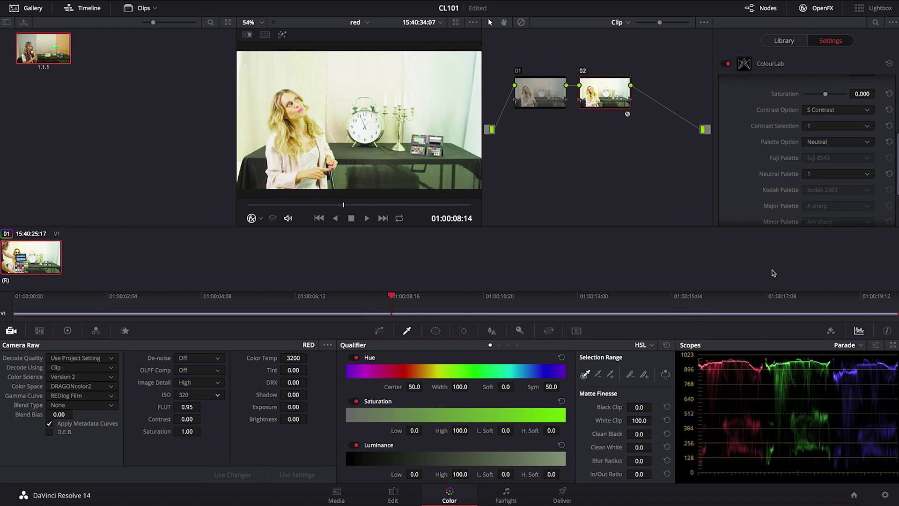
Change ColourLab's input profile to Red.
scroll(888, 167, up, 3)
scroll(890, 135, up, 3)
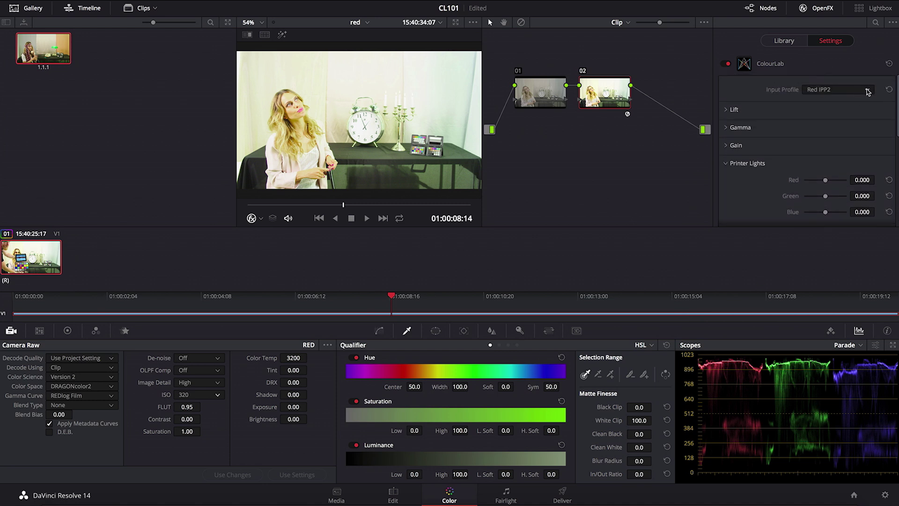
click(867, 91)
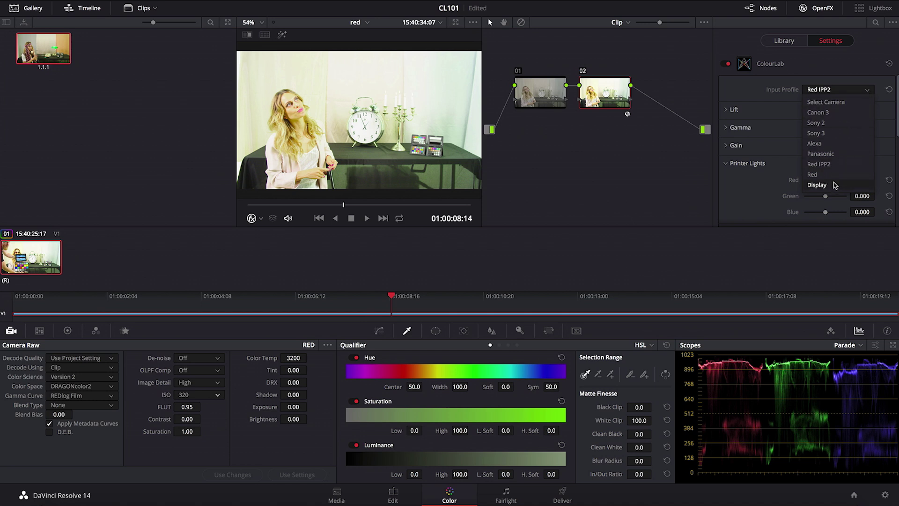
click(813, 175)
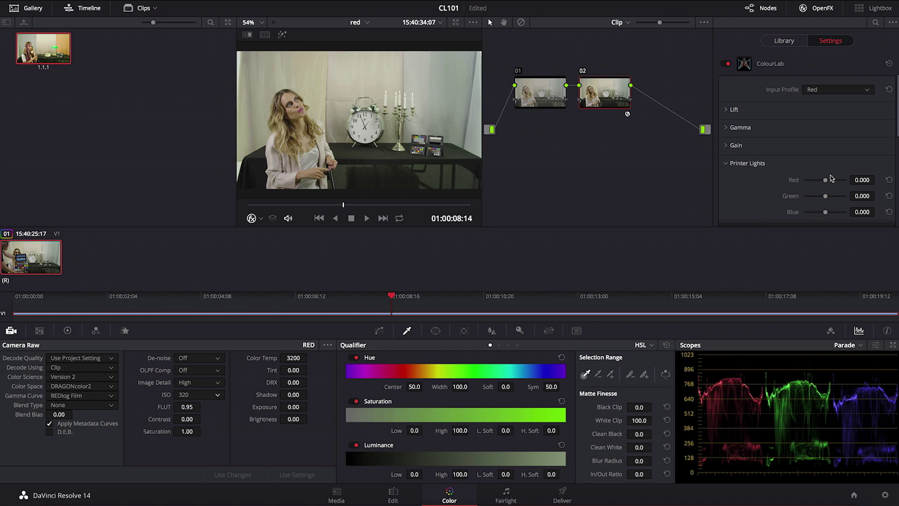
Export the ColourLab grade as a 3D LUT named "red n1" in the COLOURLAB folder.
scroll(834, 172, down, 10)
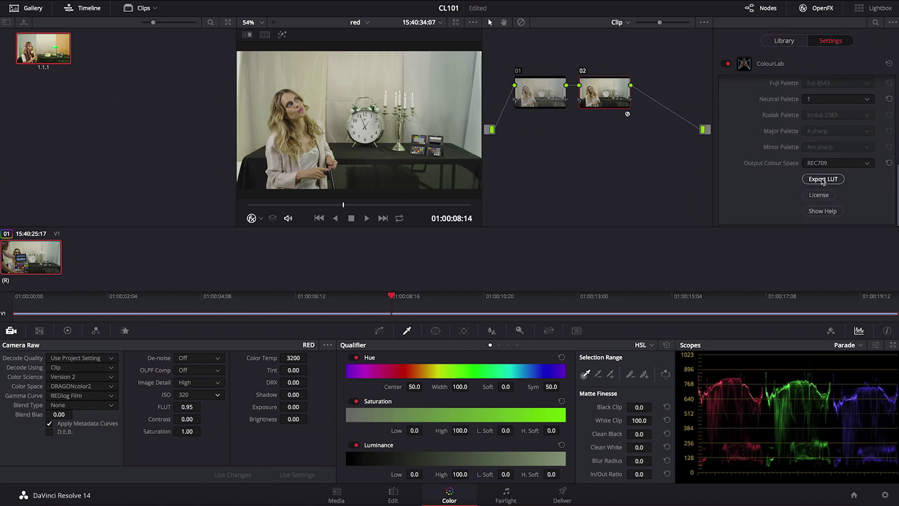
click(823, 180)
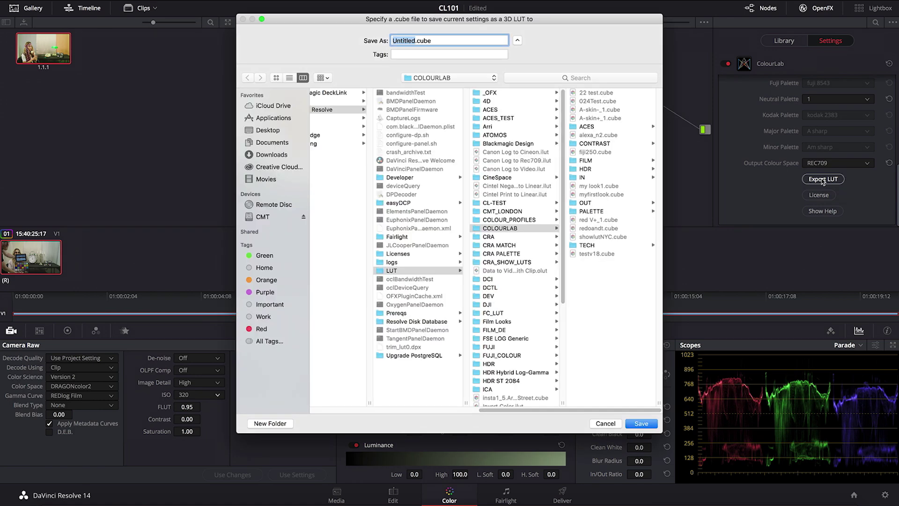
text(red n1)
key(Return)
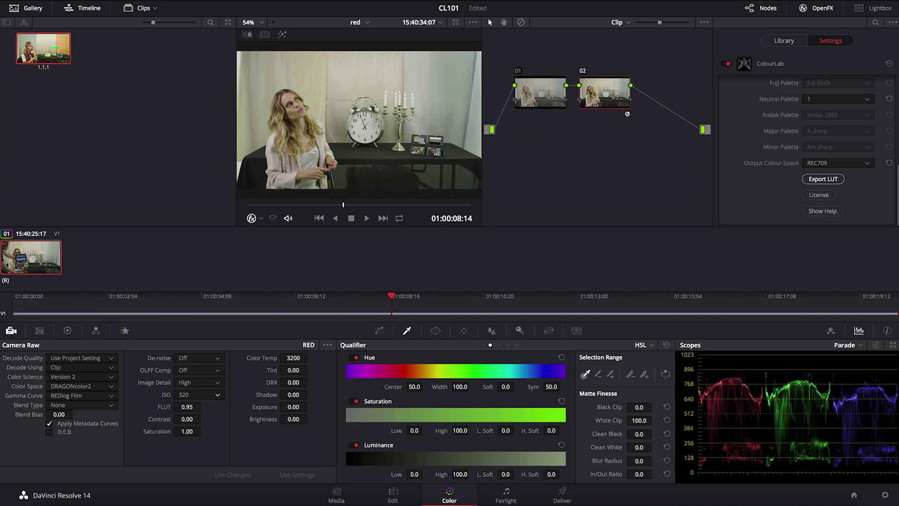